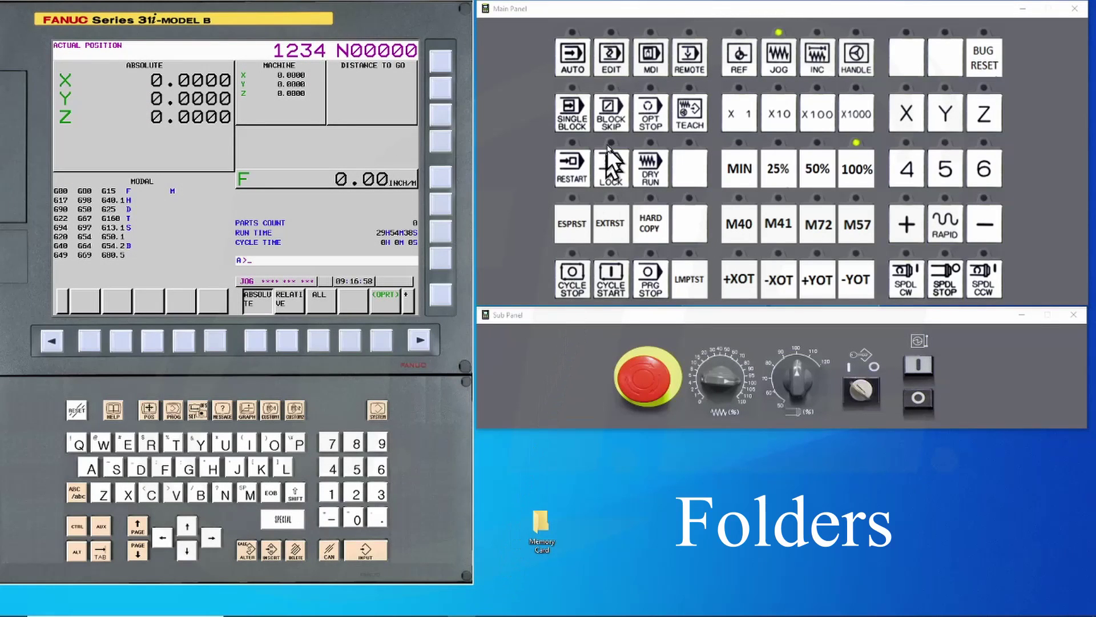
Step: Switch the control from JOG to EDIT mode
click(610, 58)
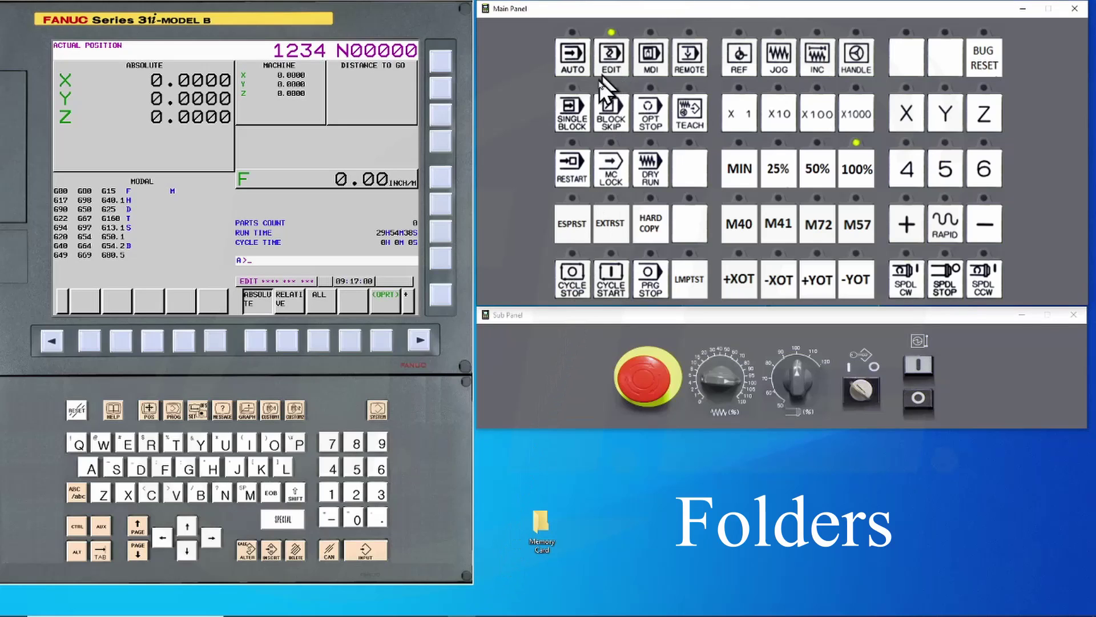
Step: Show the program folders as a tree list on the program screen
click(173, 415)
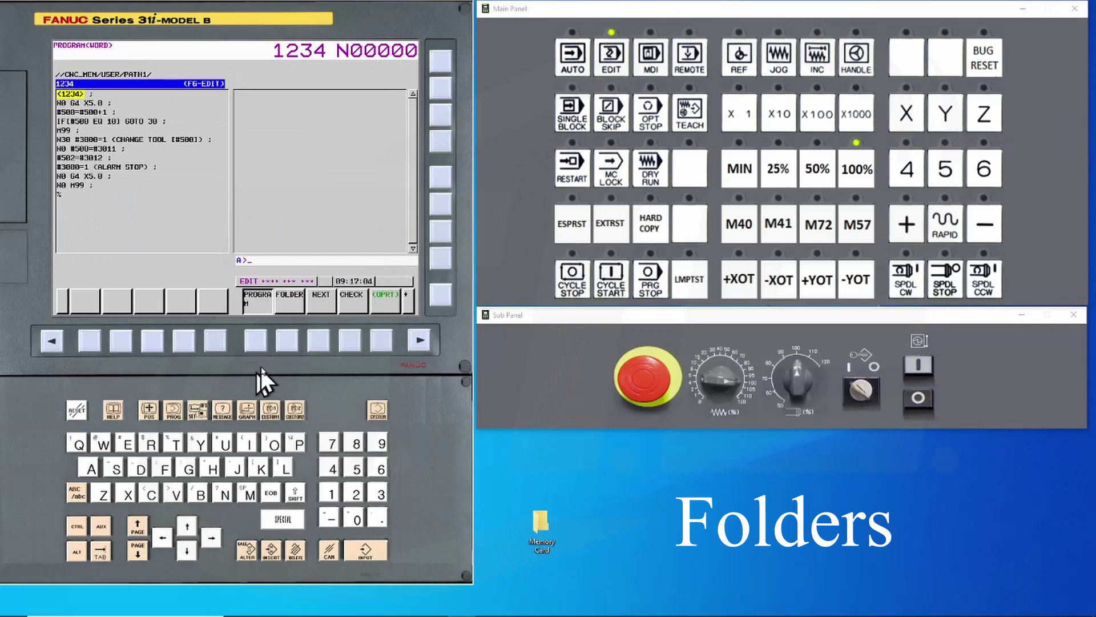
click(290, 338)
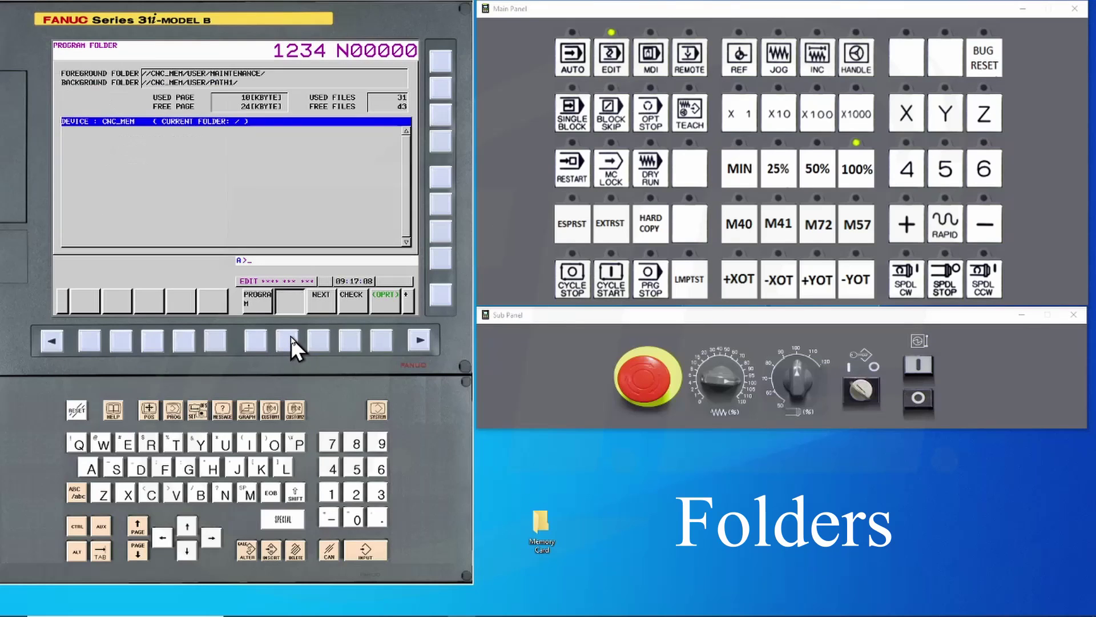
click(384, 341)
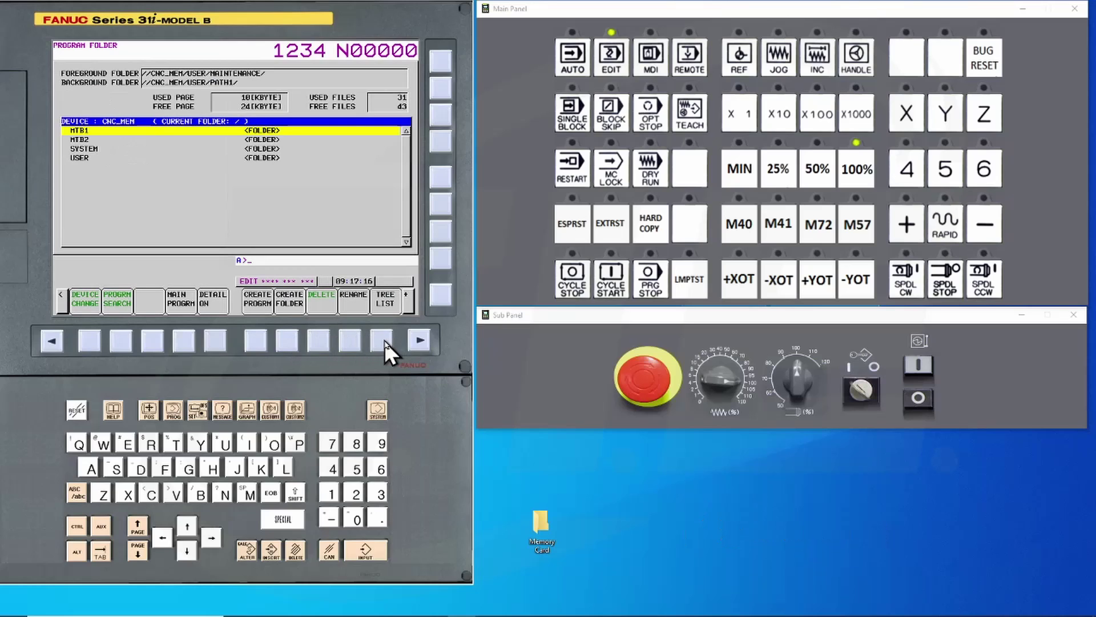
click(384, 340)
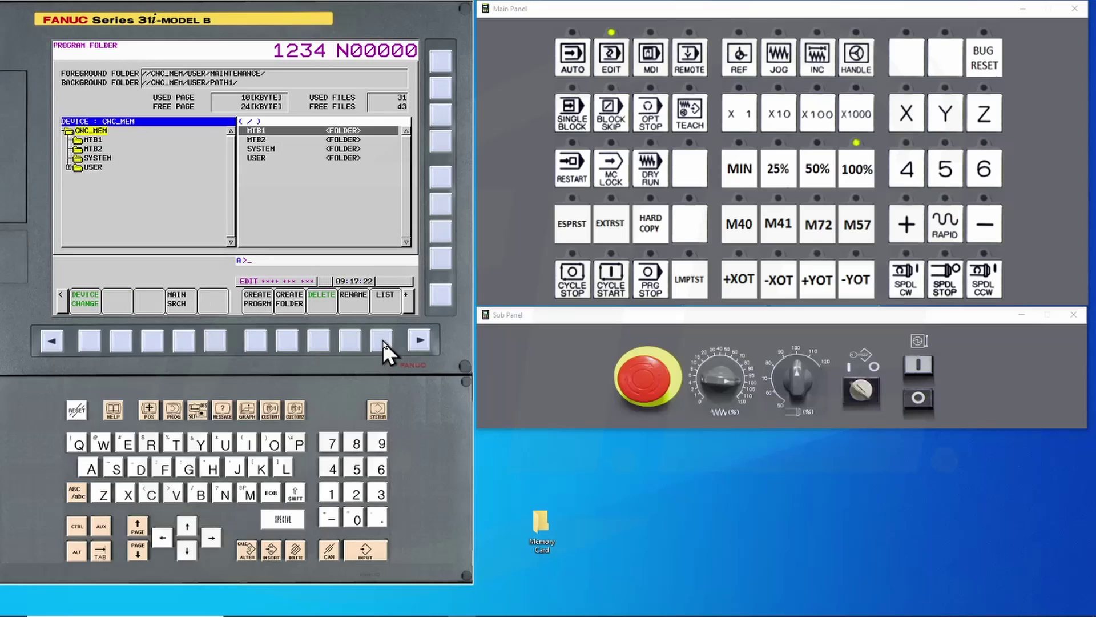
Step: Move down the folder tree past MTB1 to the USER folder and list its contents
click(189, 548)
click(188, 548)
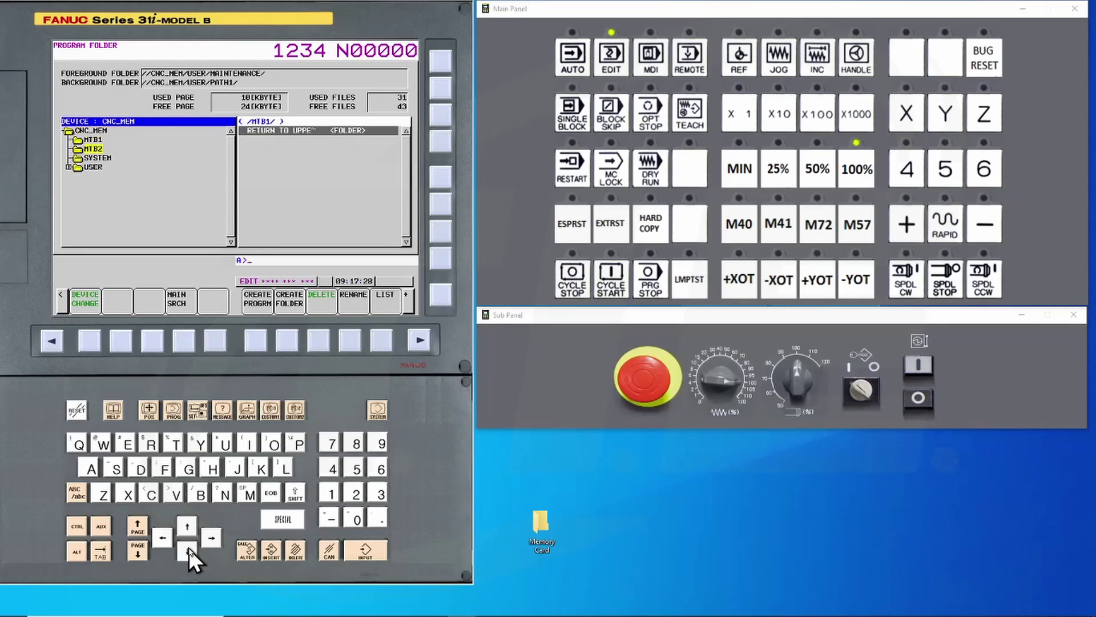
click(188, 548)
click(189, 548)
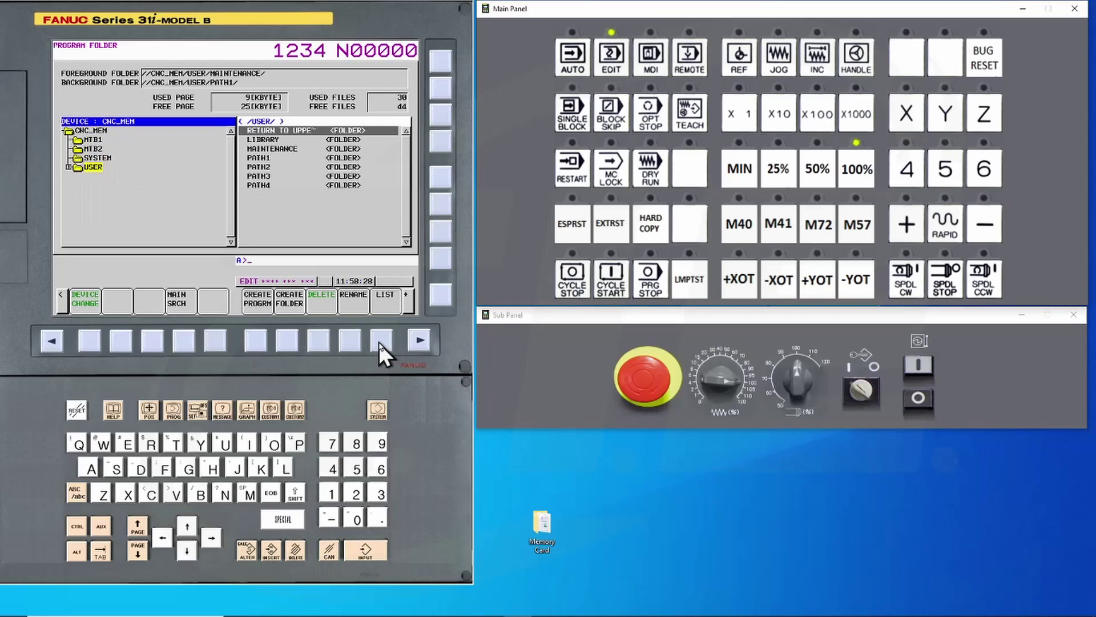
click(375, 411)
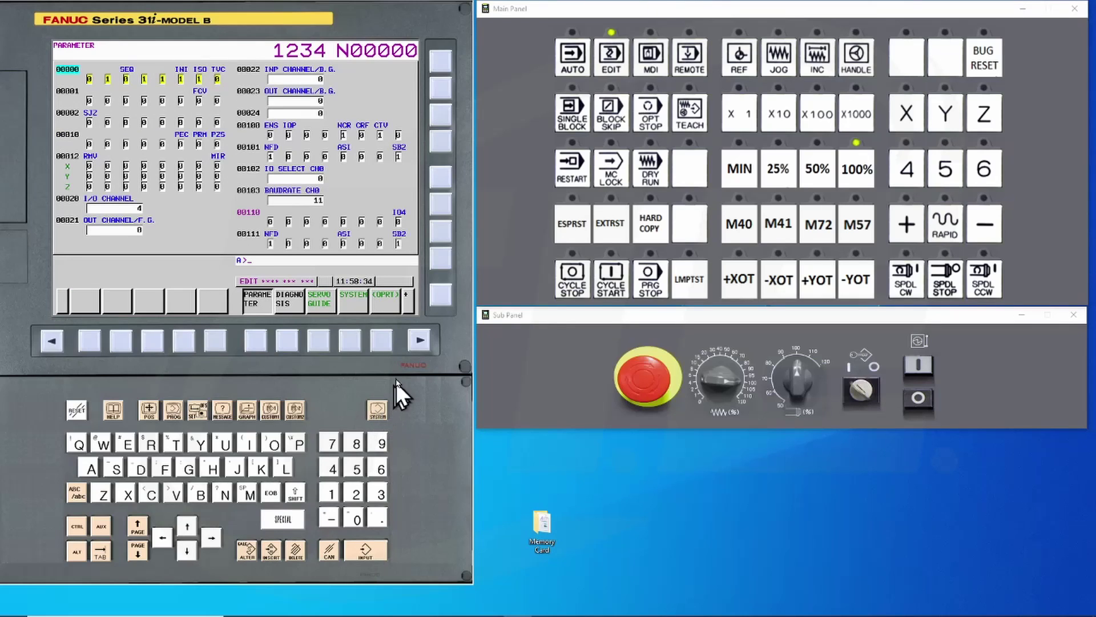
Step: Bring up the ALL IO page listing memory card files, showing the all-output operations
click(416, 341)
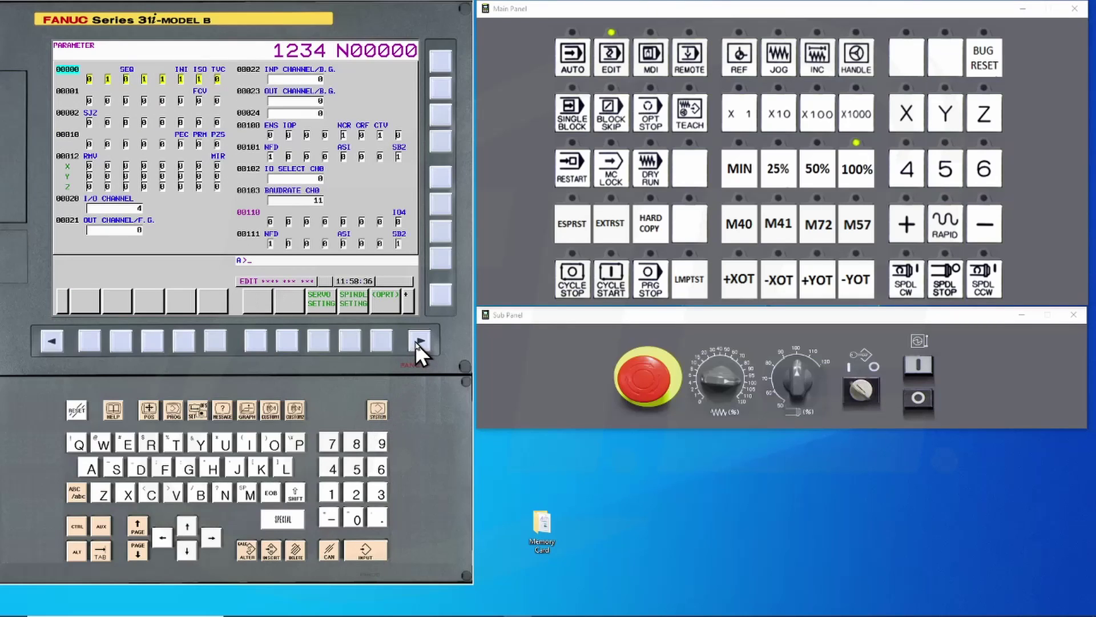
click(416, 342)
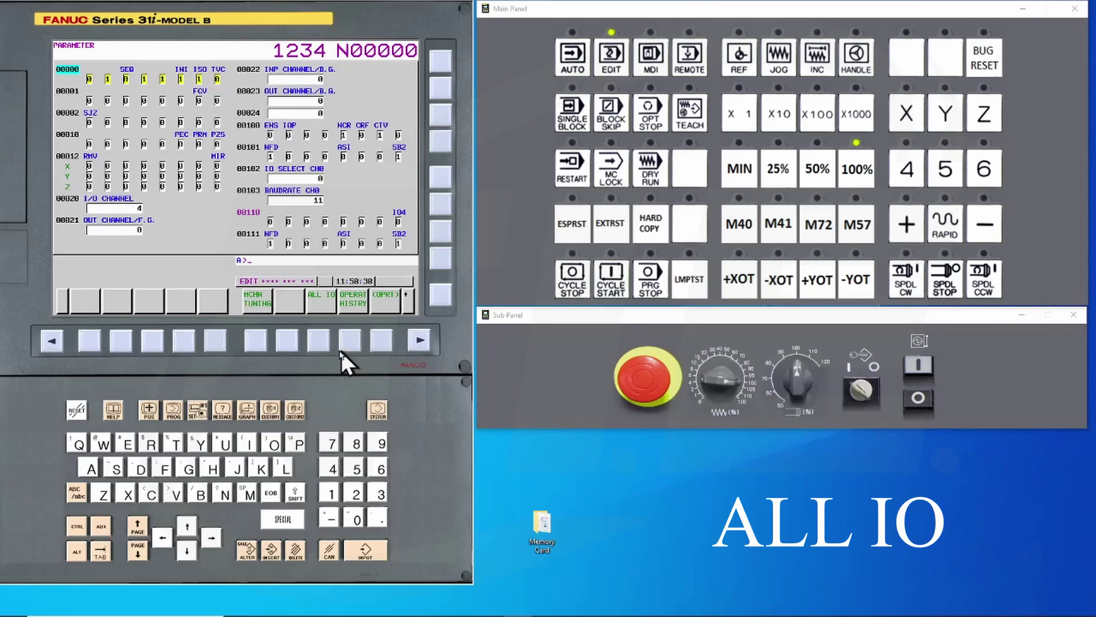
click(314, 344)
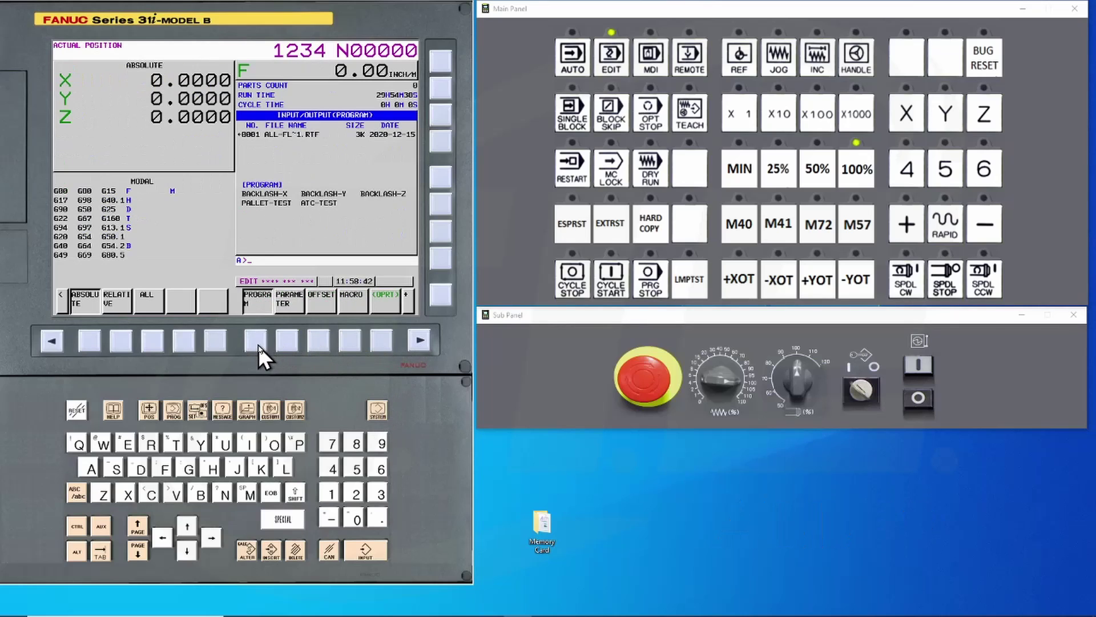
click(378, 343)
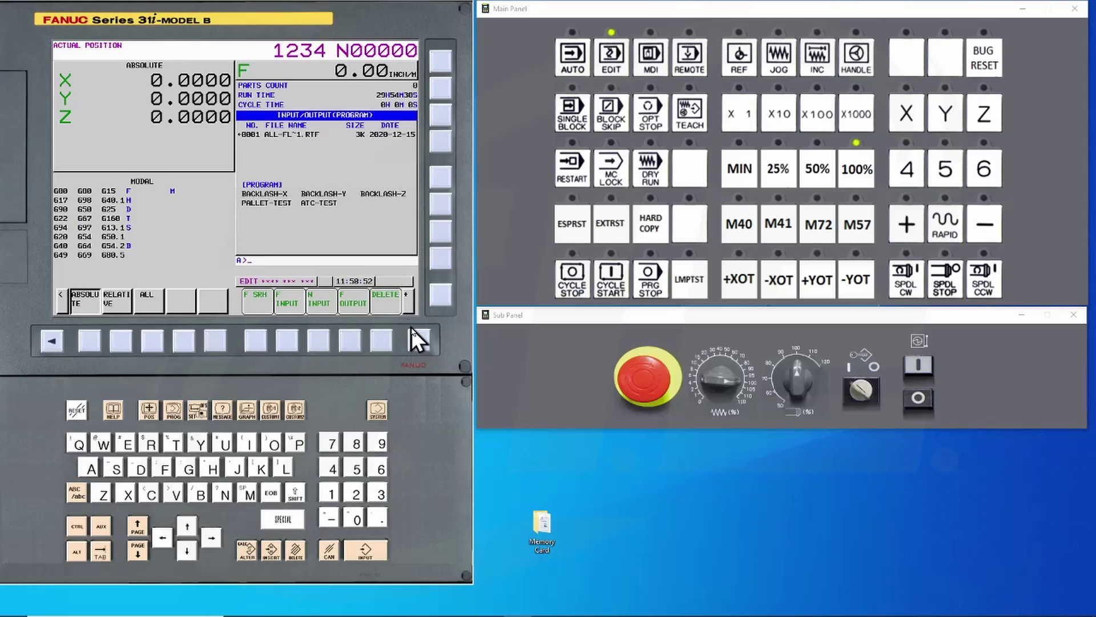
click(419, 341)
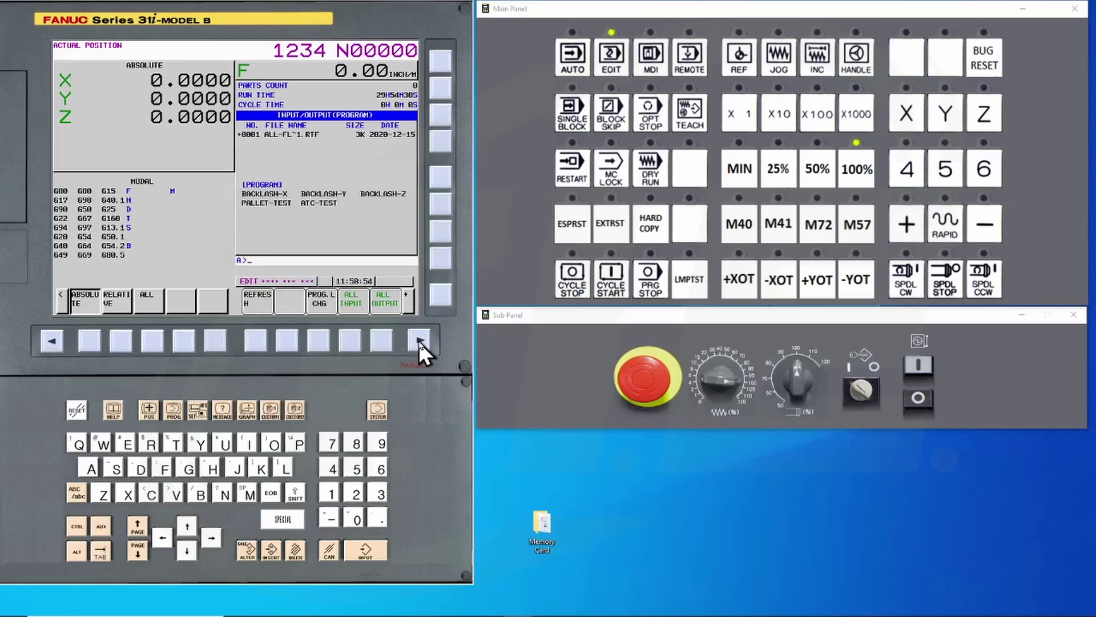
Step: Output all programs to the memory card, creating ALL-FLDR.TXT
click(380, 341)
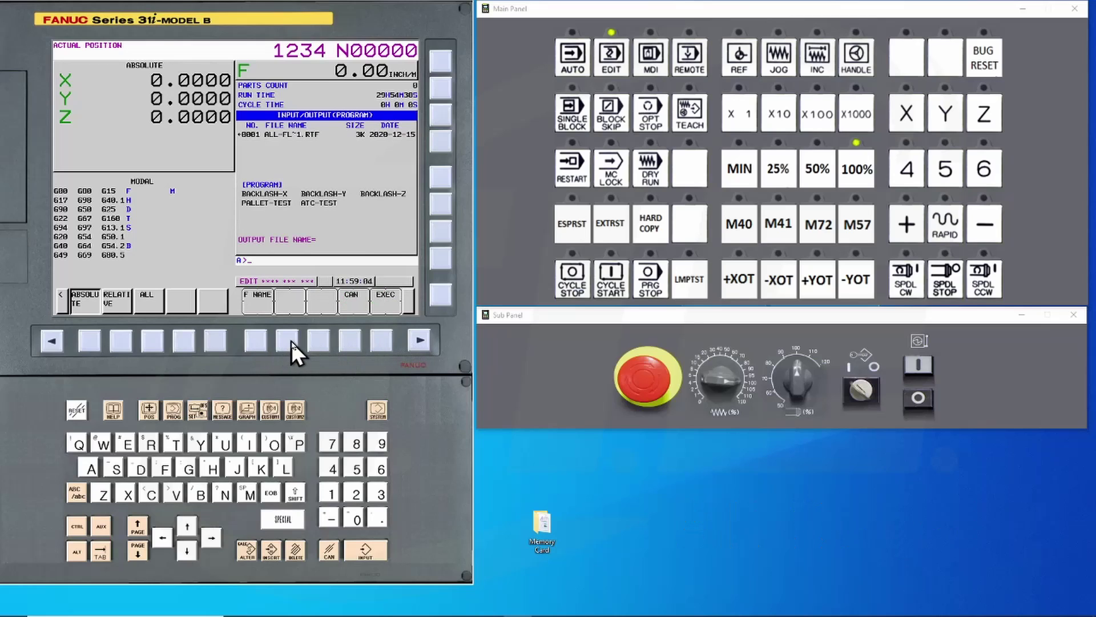
click(380, 341)
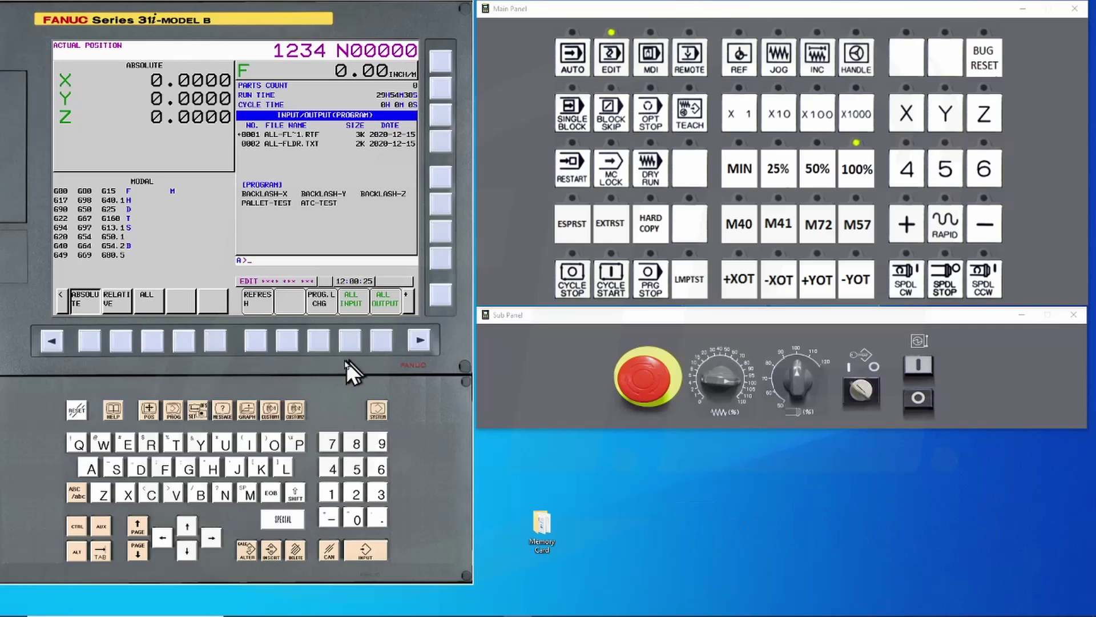
Step: Write the tool offset table to the memory card using F OUTPUT and EXEC
click(202, 417)
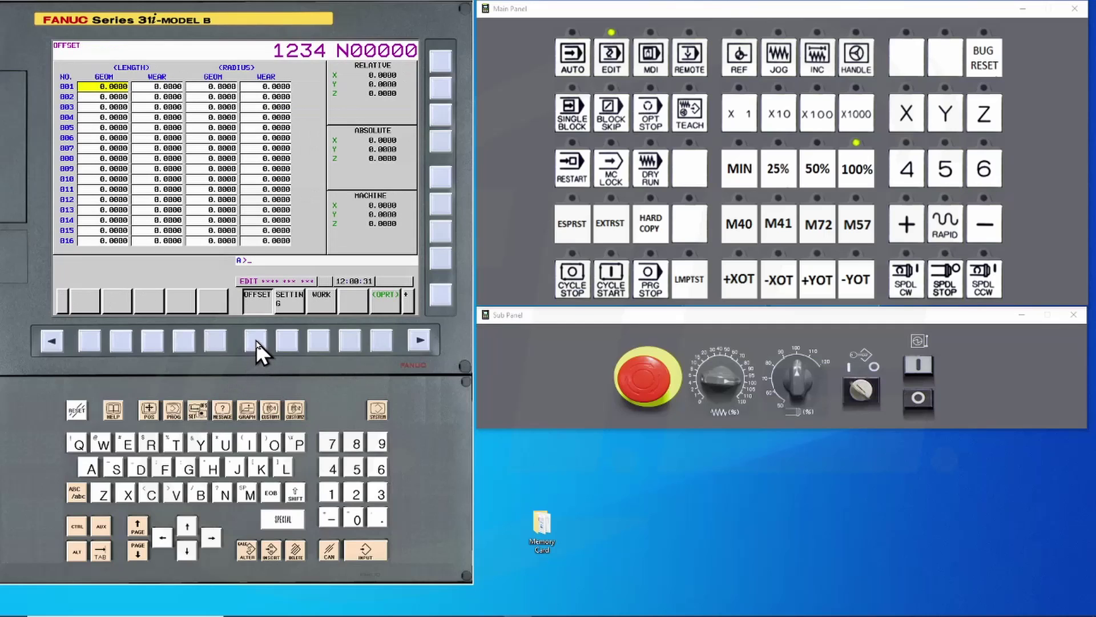
click(381, 341)
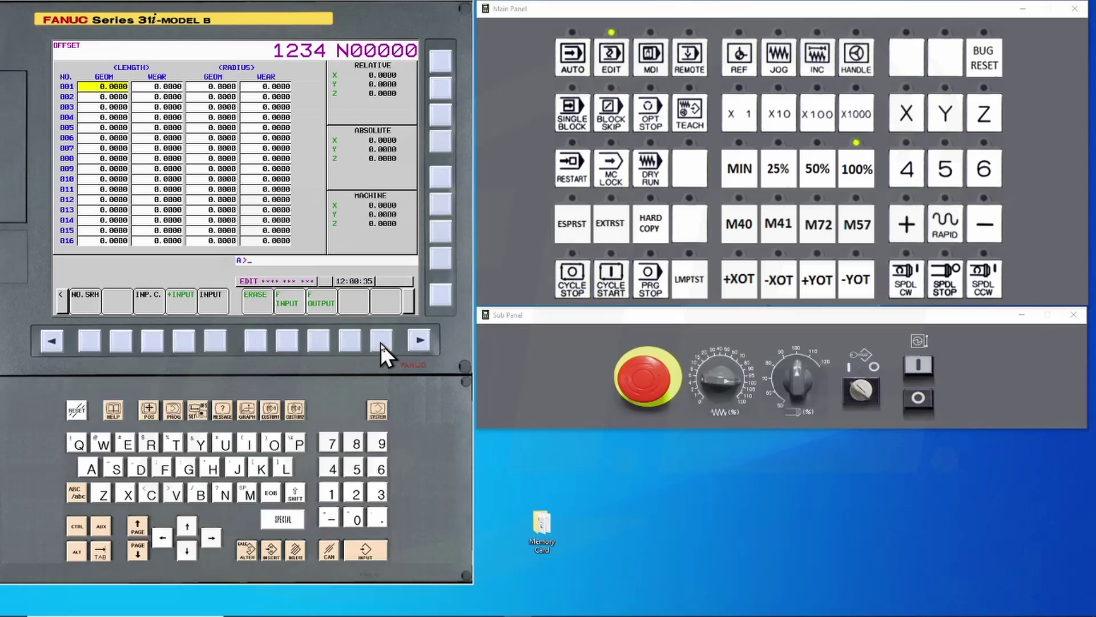
click(324, 340)
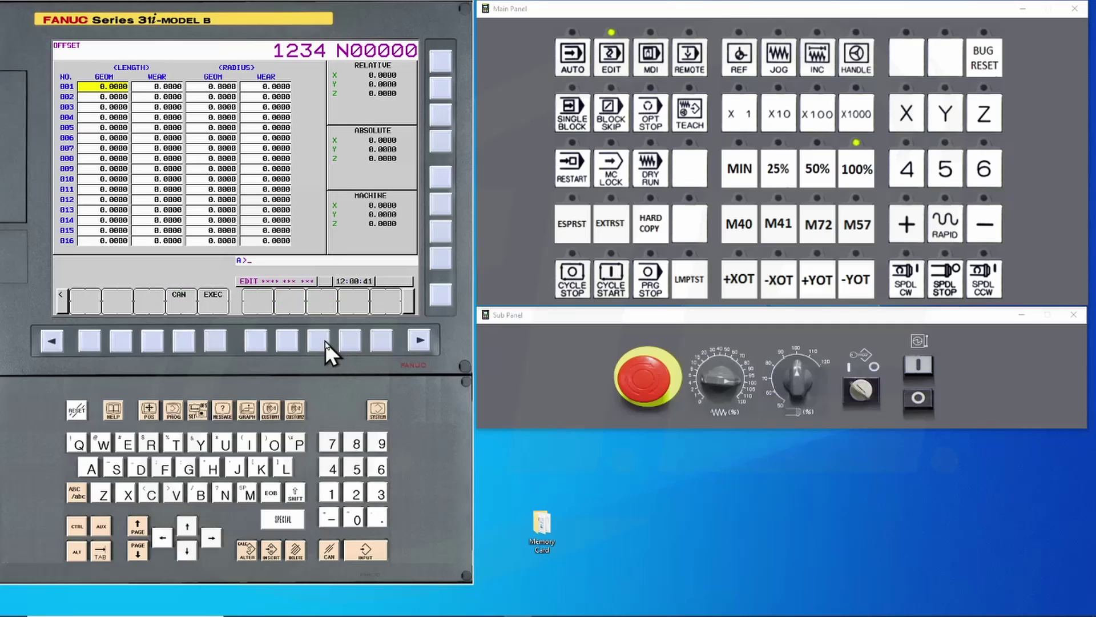
click(211, 342)
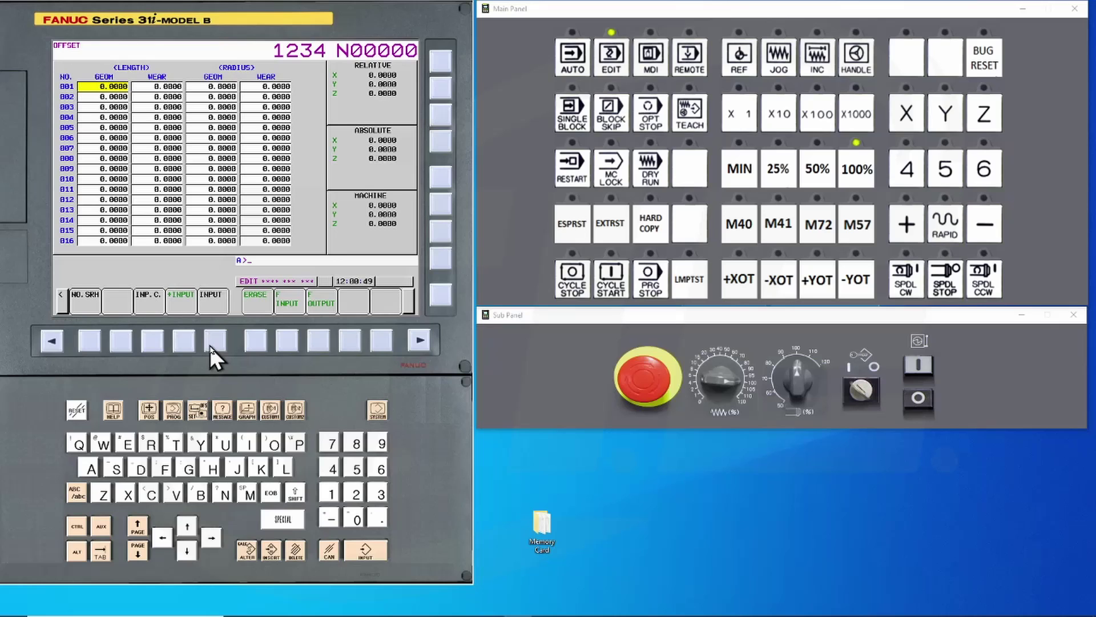
click(199, 411)
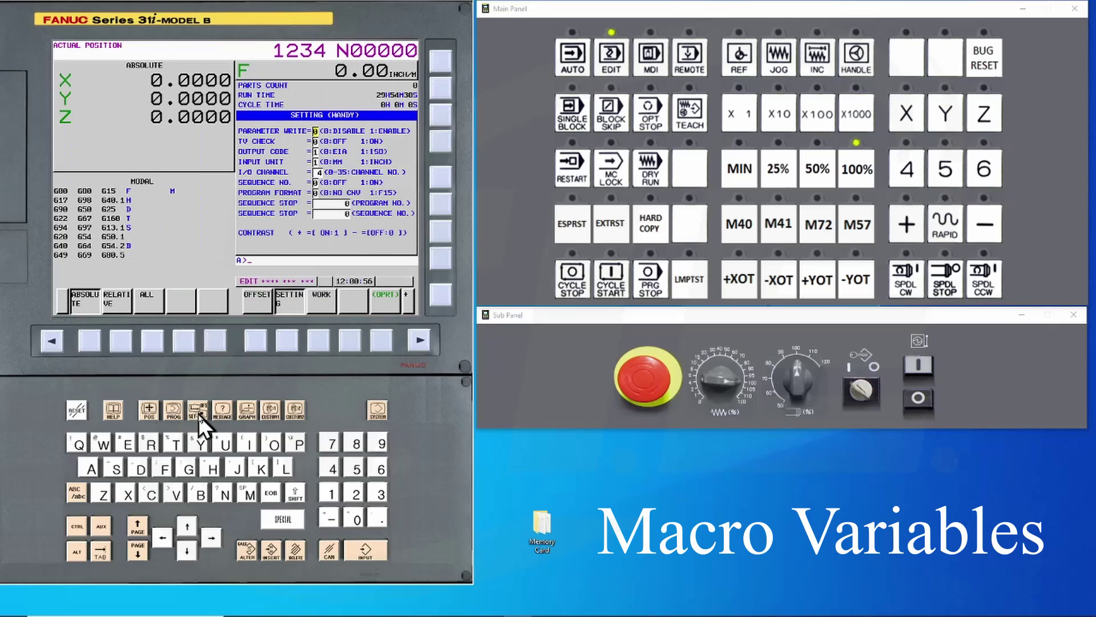
Step: Output the custom macro variable table to the memory card using F OUTPUT and EXEC
click(419, 342)
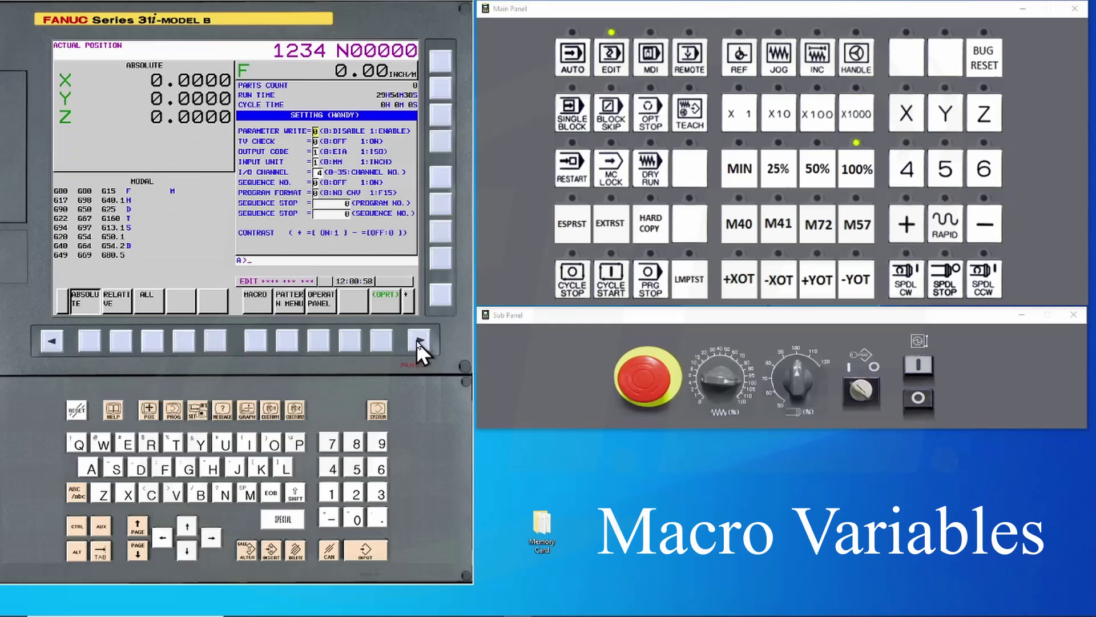
click(254, 342)
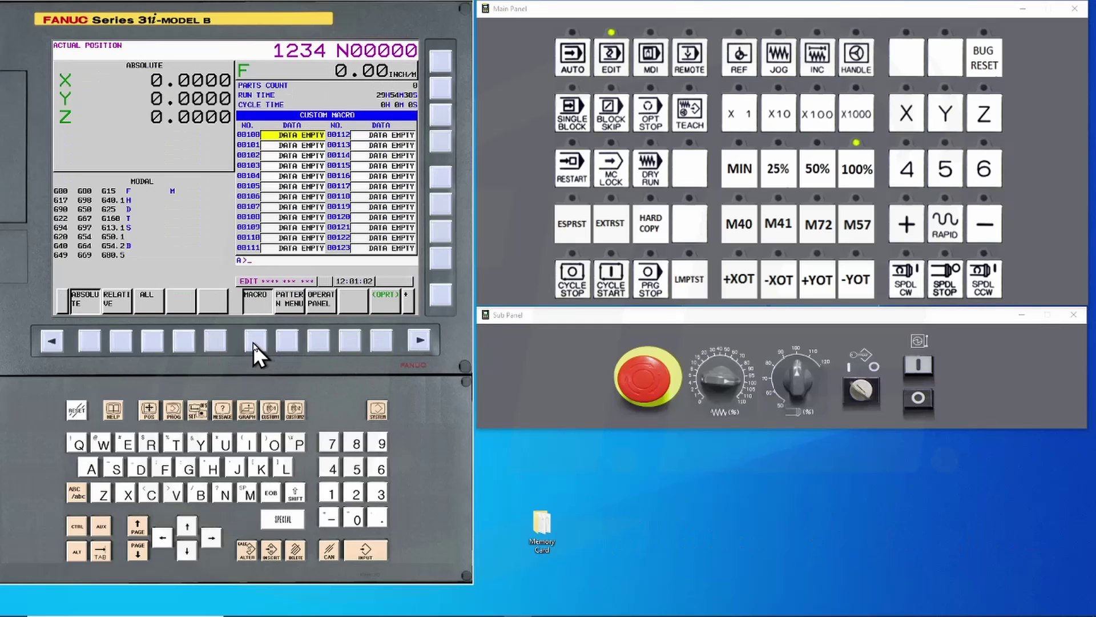
click(383, 340)
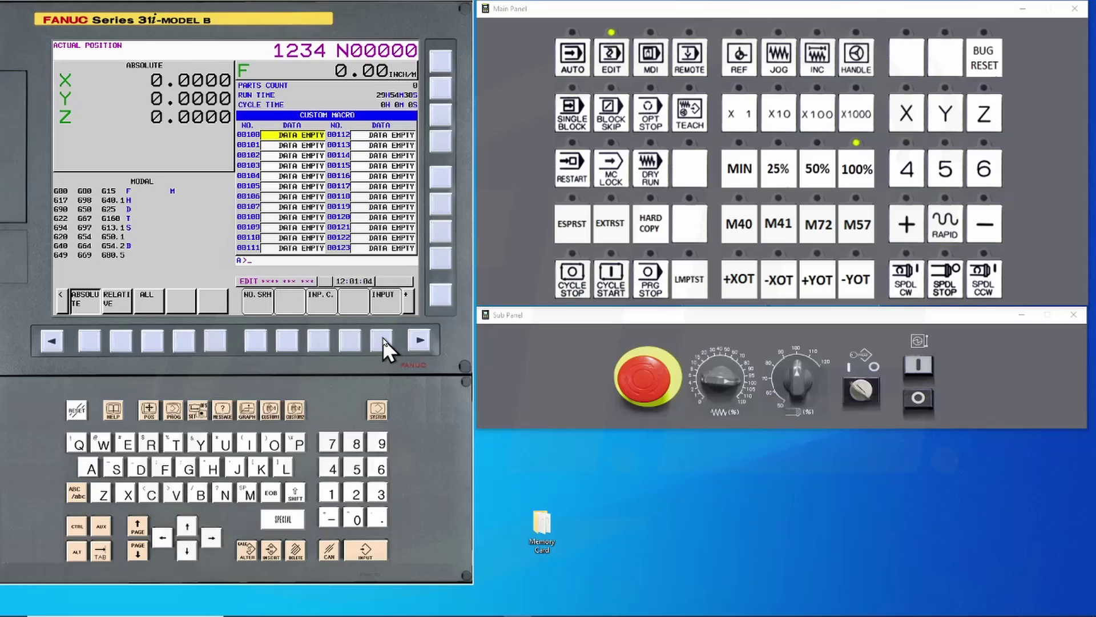
click(419, 341)
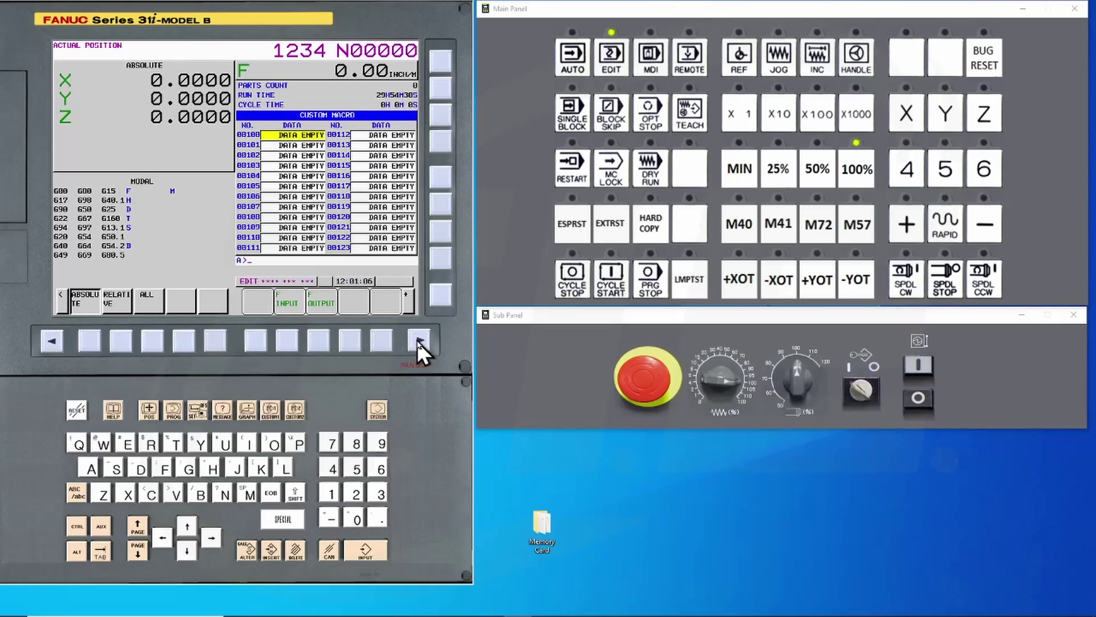
click(321, 340)
click(382, 341)
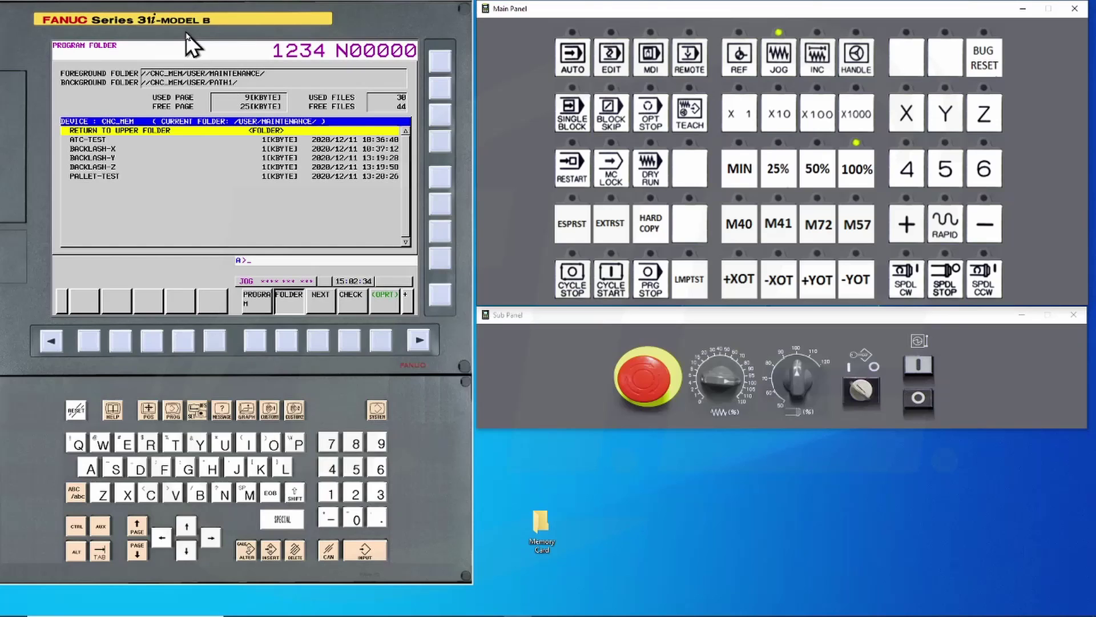
Step: Check that I/O channel 4 and parameter 0020 point to the memory card, then select EDIT mode
click(198, 411)
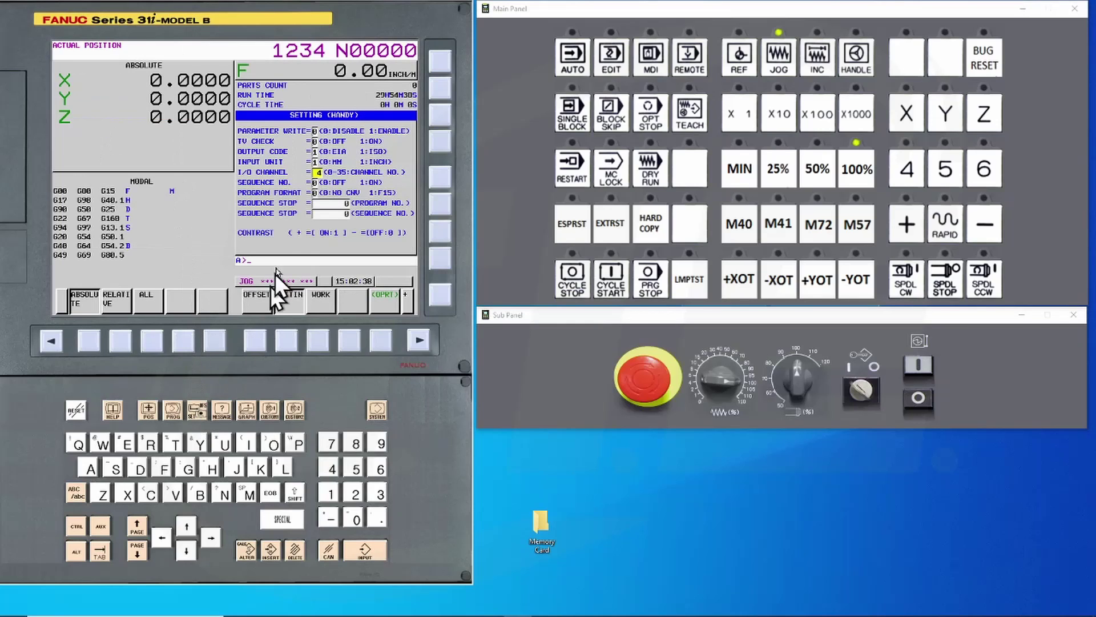
click(376, 408)
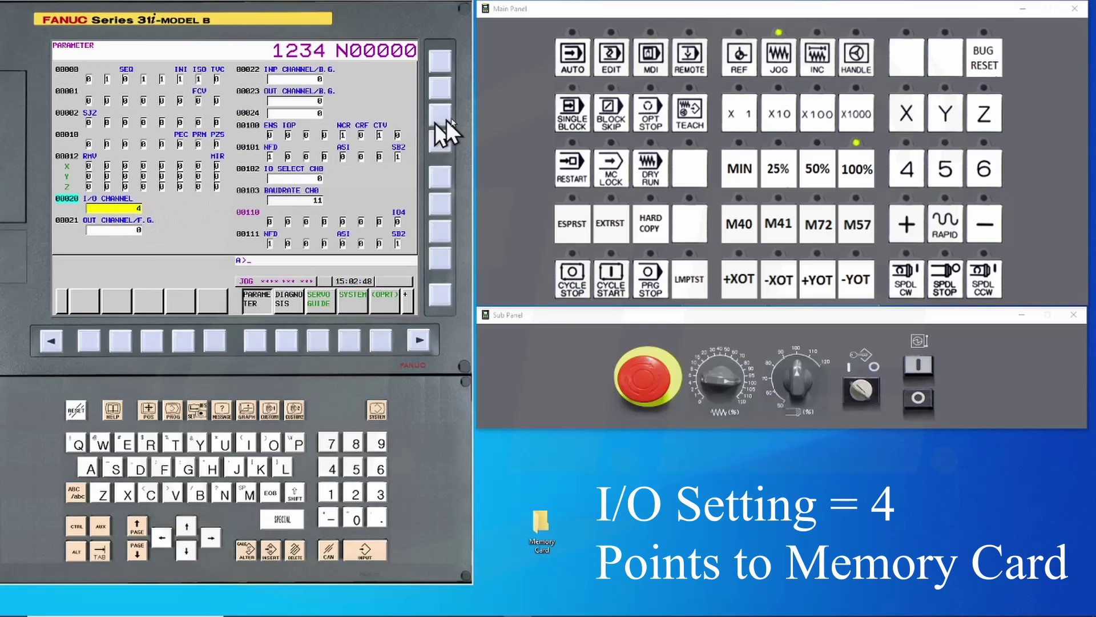
click(617, 67)
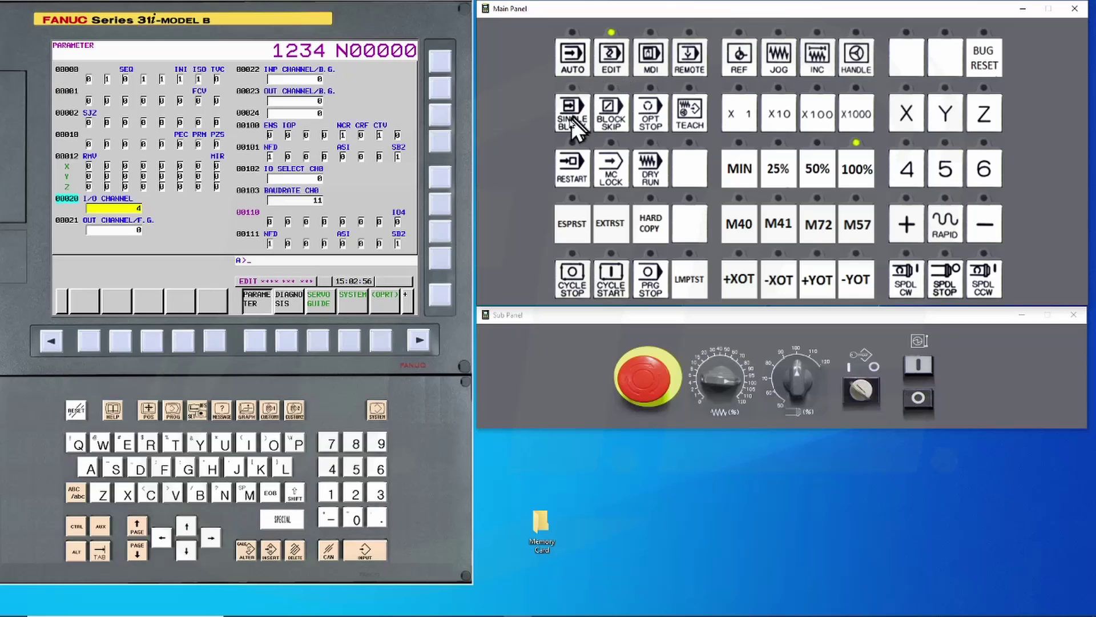
Step: Open the ALL IO screen from SYSTEM and page through its functions
click(377, 410)
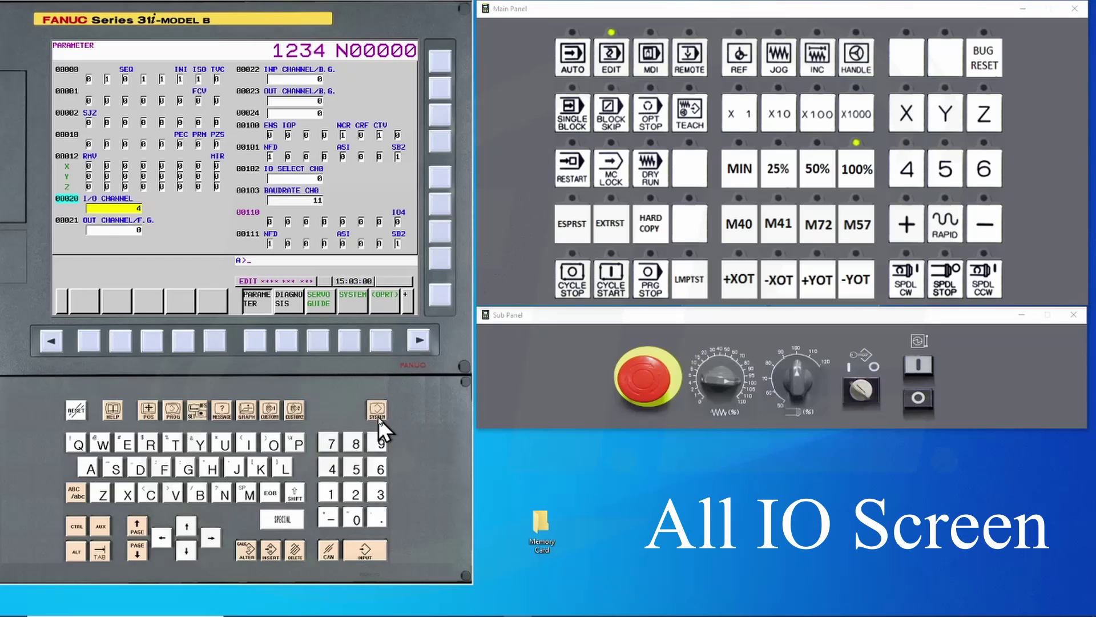
click(422, 340)
click(423, 340)
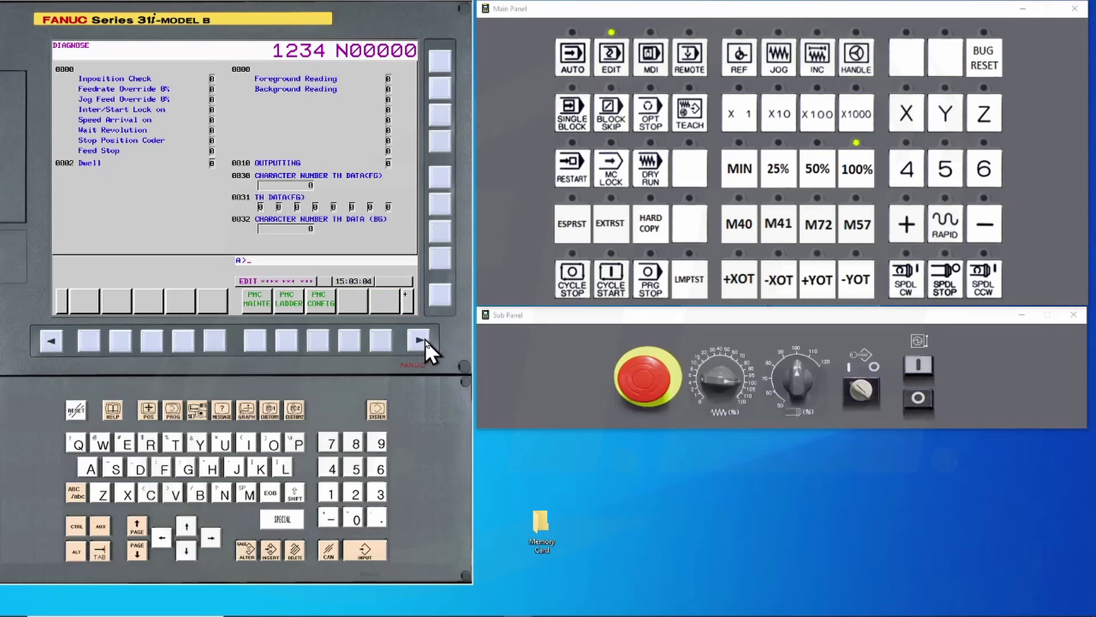
click(317, 343)
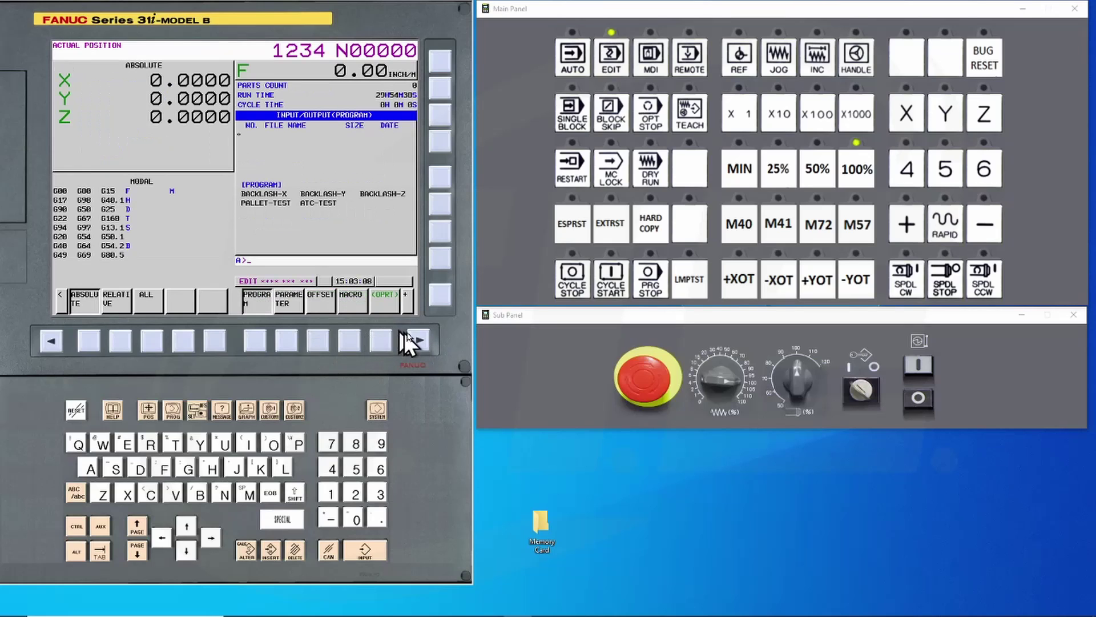
click(420, 341)
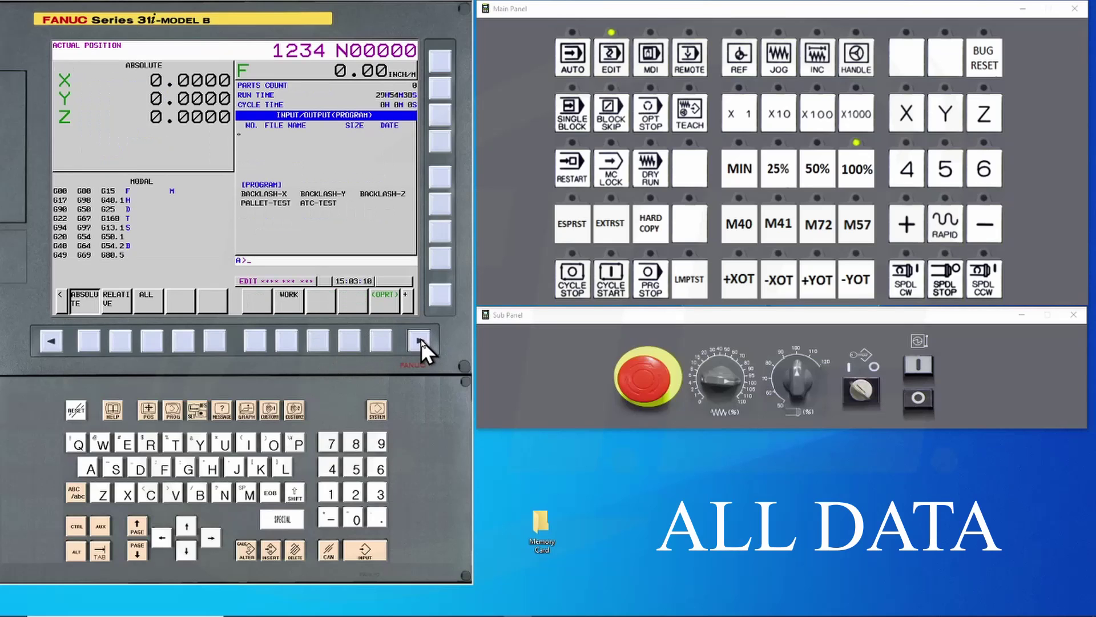
click(420, 340)
Step: Select ALL DATA and request F OUTPUT, reaching the overwrite and power-off warning
click(420, 339)
click(350, 342)
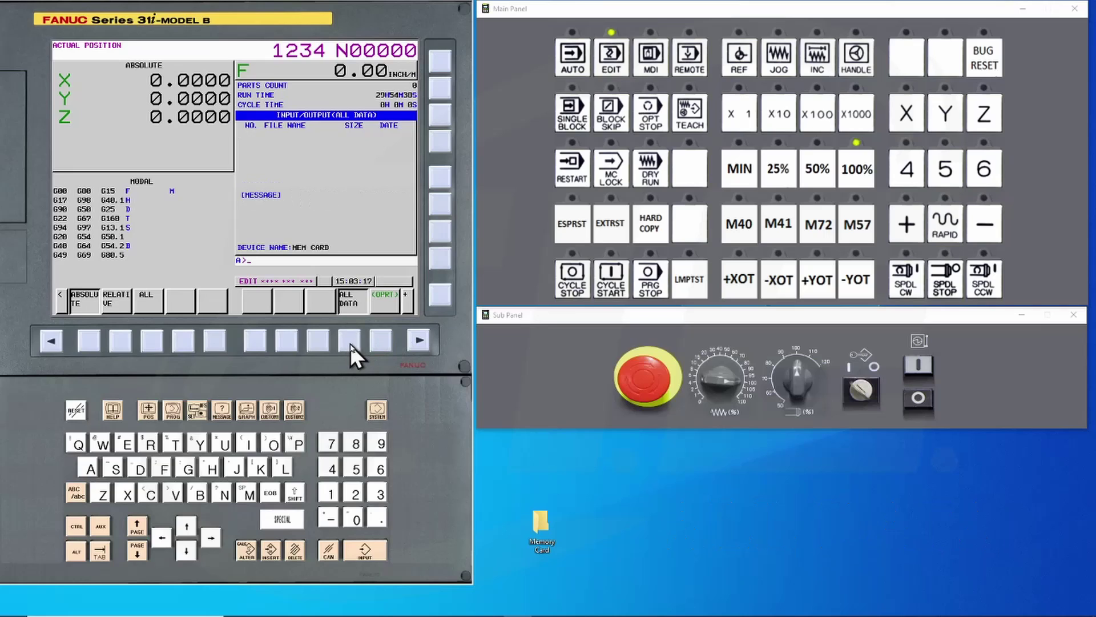
click(381, 342)
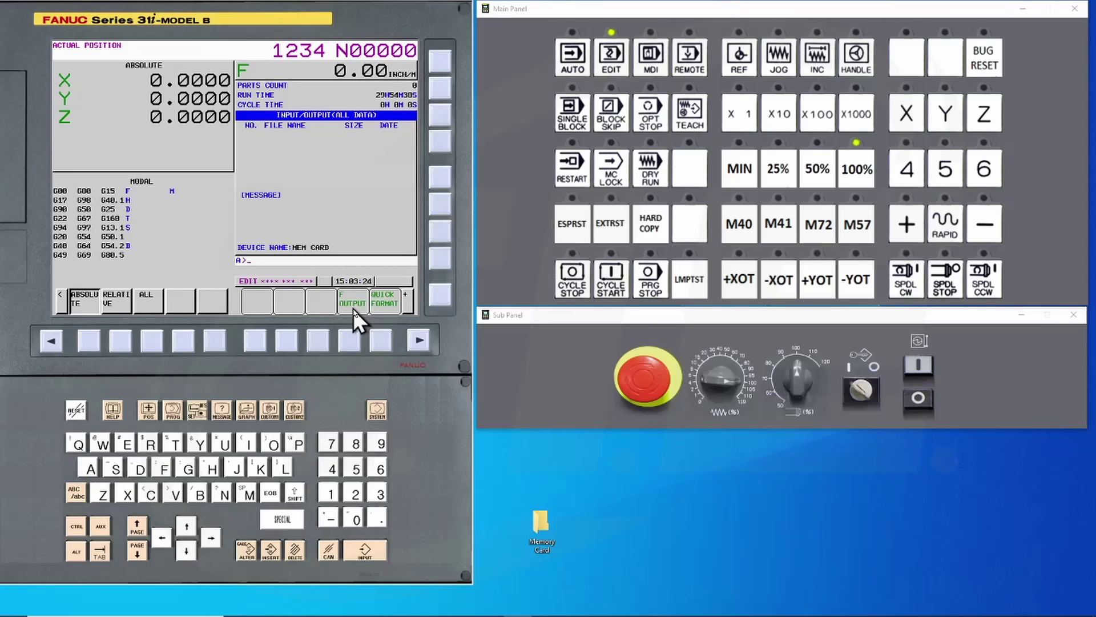
click(349, 346)
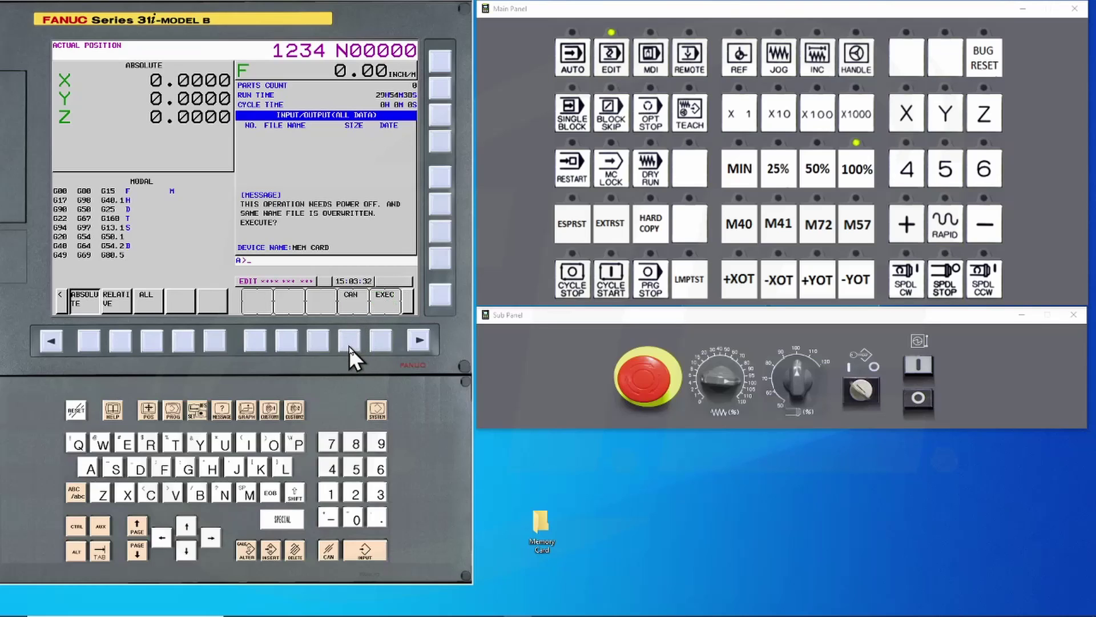
Step: Confirm with EXEC to run the full ALL DATA backup to the memory card
click(380, 342)
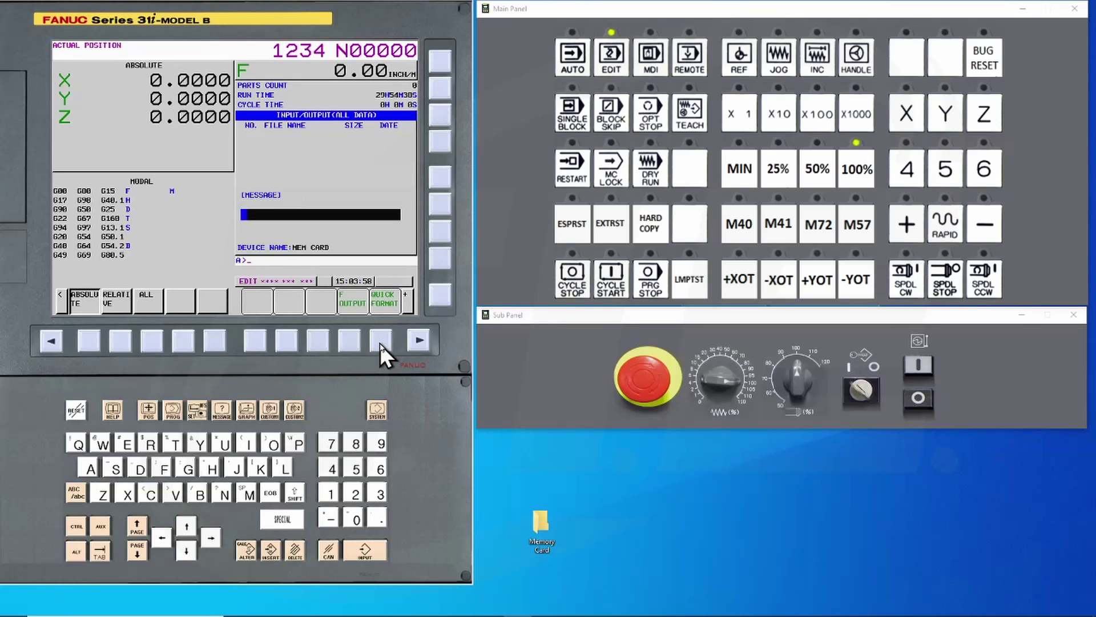